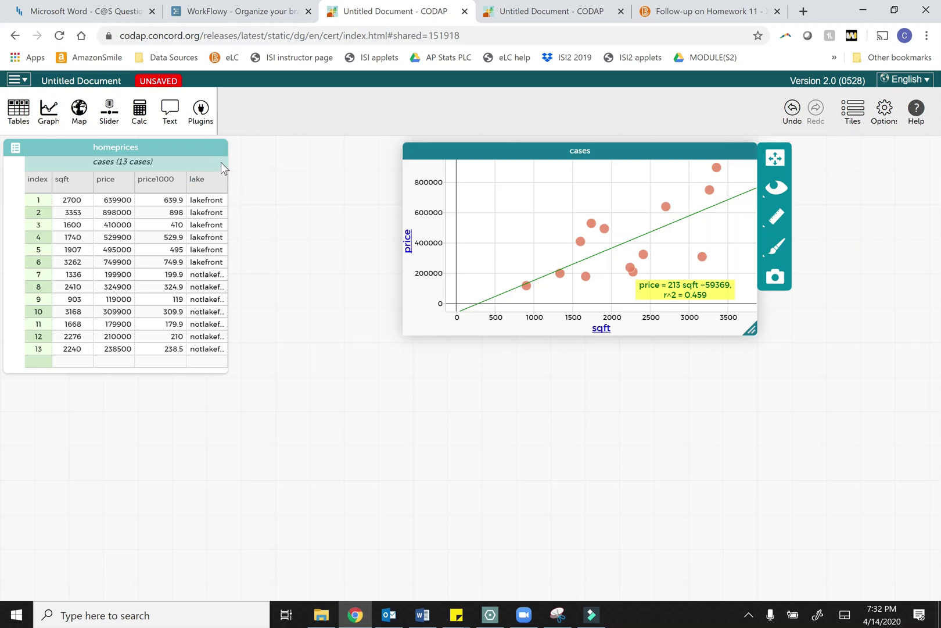
Step: Add a new column to the homeprices table named Predicted
{"action": "left_click", "coordinate": [216, 183]}
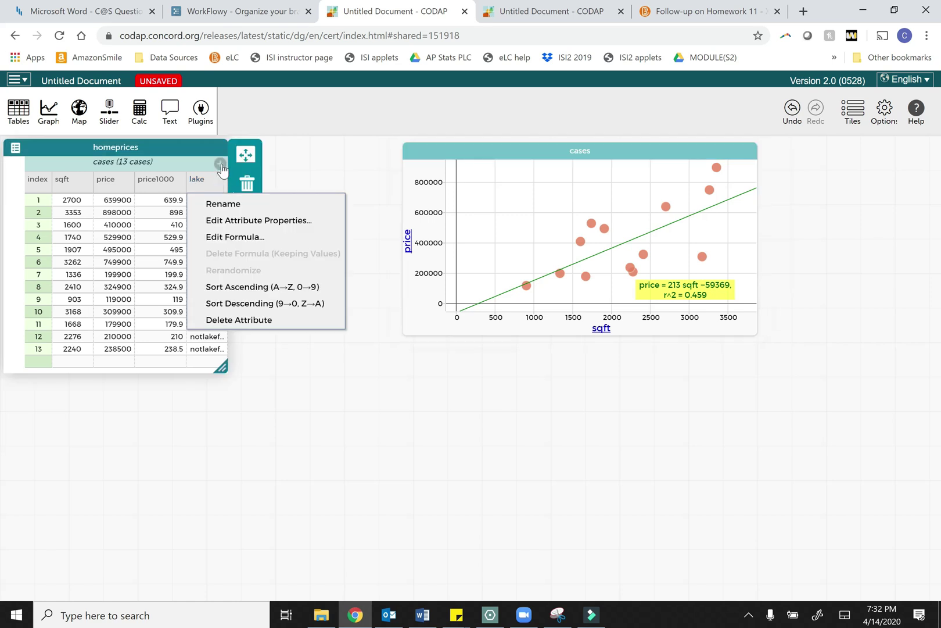
{"action": "left_click", "coordinate": [220, 164]}
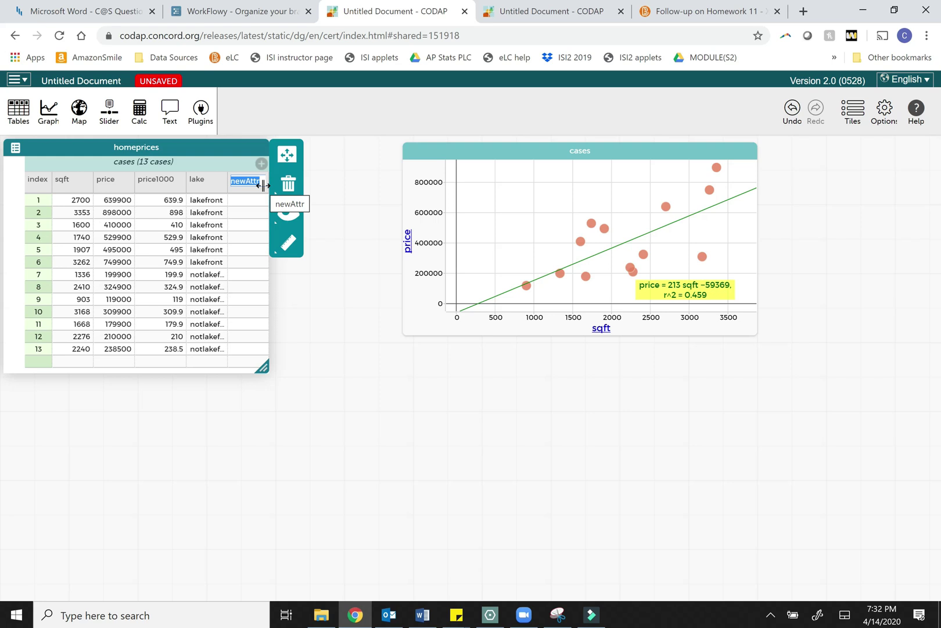
{"action": "type", "text": "Predicted"}
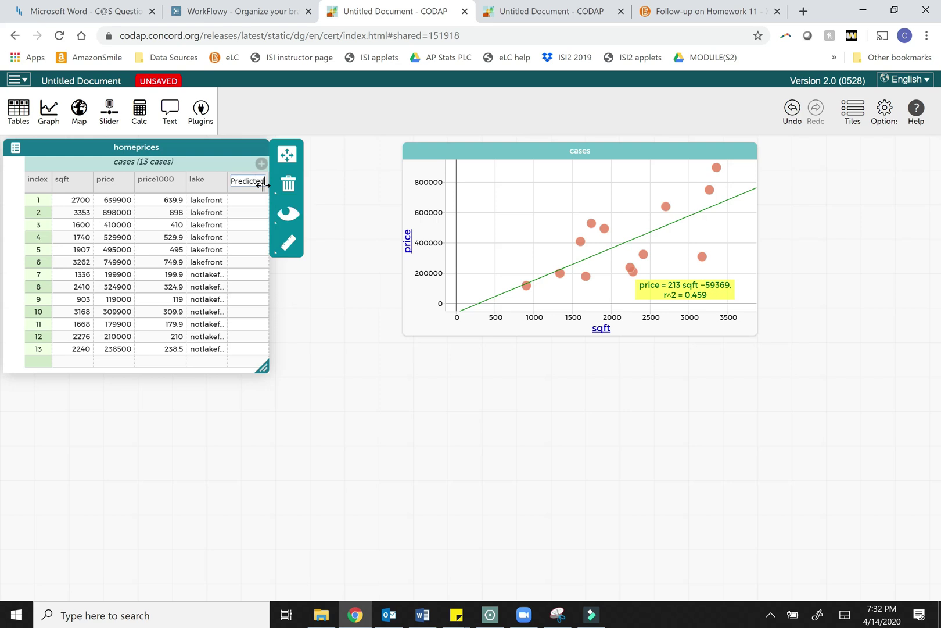
{"action": "key", "text": "Return"}
Step: Give Predicted the formula 213*sqft-59369 so it fills for all 13 homes
{"action": "left_click", "coordinate": [247, 184]}
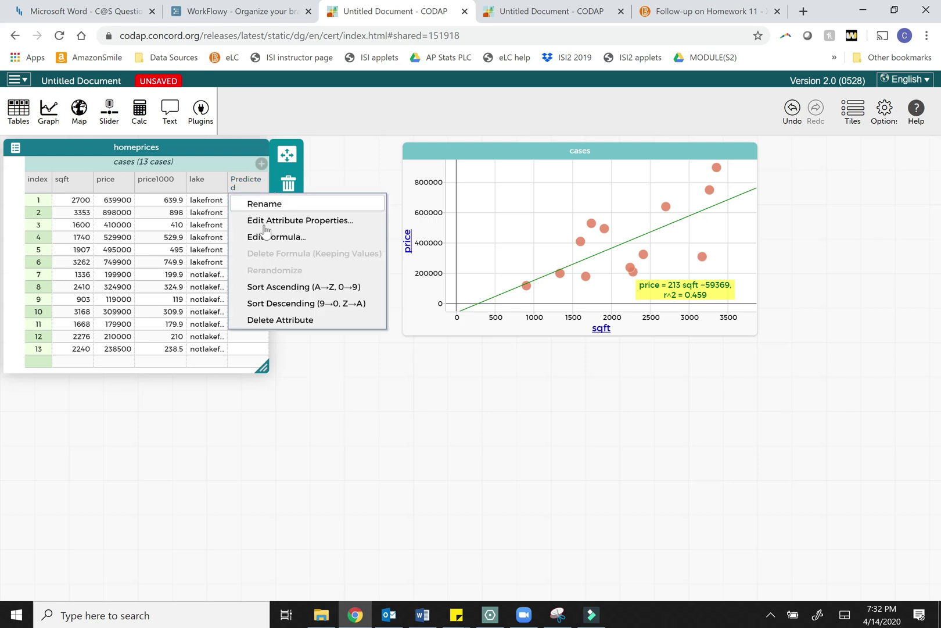
{"action": "left_click", "coordinate": [263, 236]}
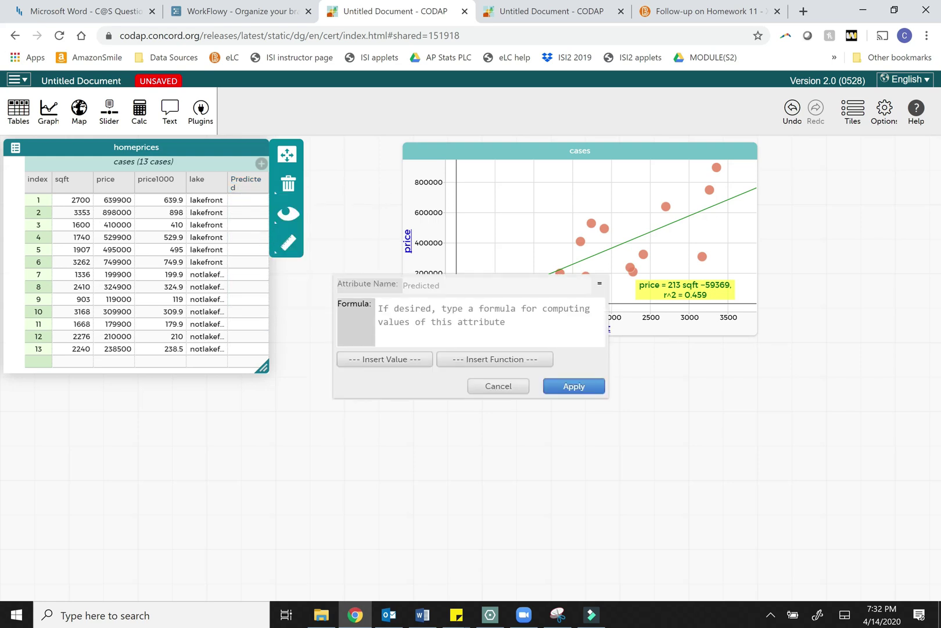
{"action": "type", "text": "213"}
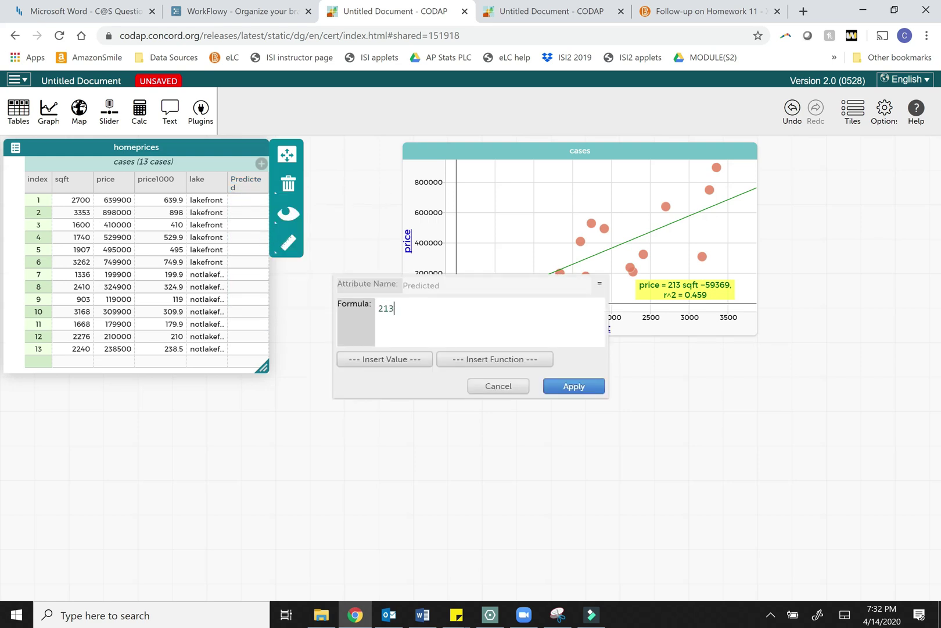
{"action": "left_click", "coordinate": [412, 360]}
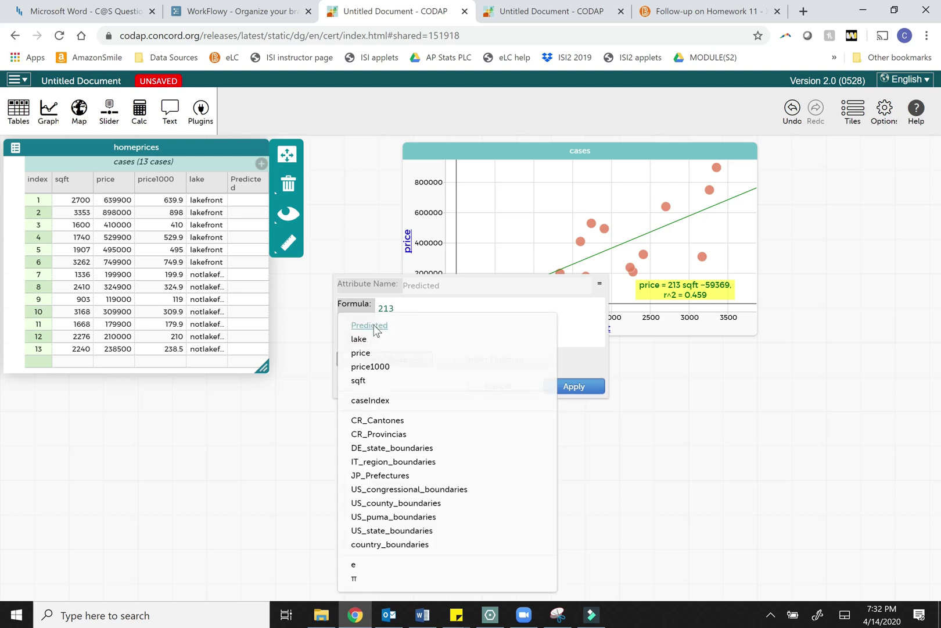
{"action": "left_click", "coordinate": [358, 381]}
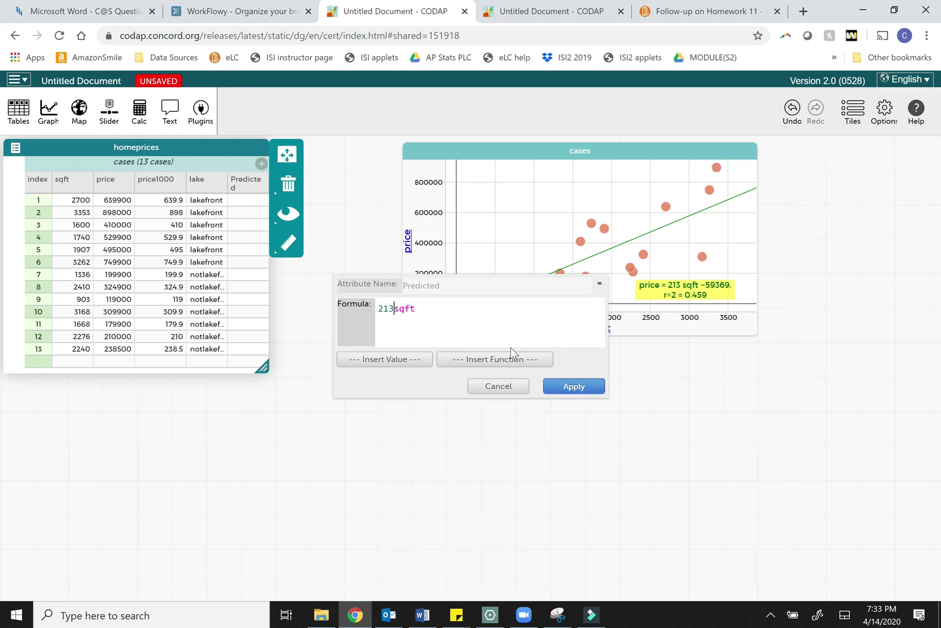
{"action": "type", "text": "*"}
{"action": "left_click", "coordinate": [567, 387]}
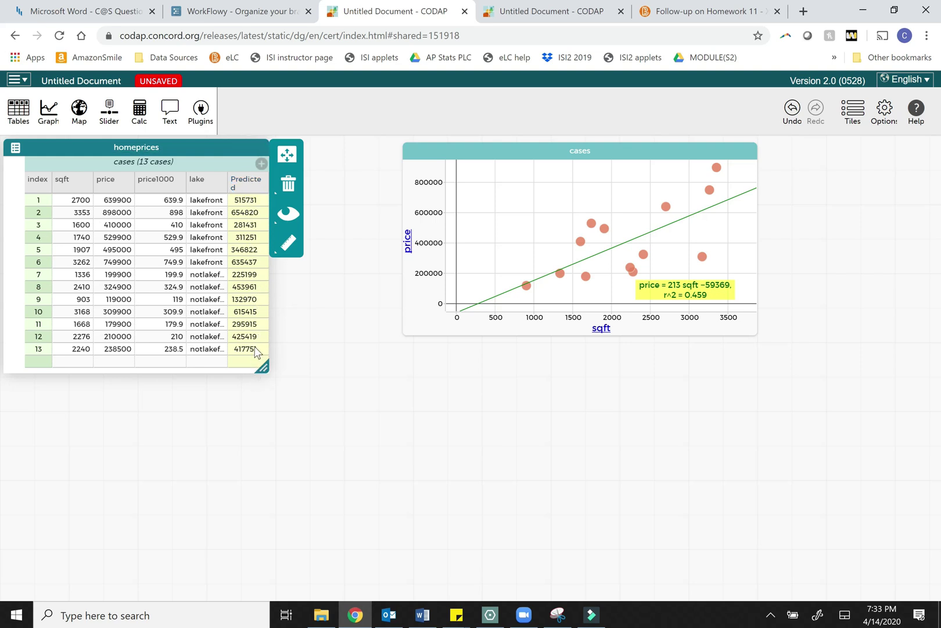
Step: Add another new column to the homeprices table named Residual
{"action": "left_click", "coordinate": [262, 165]}
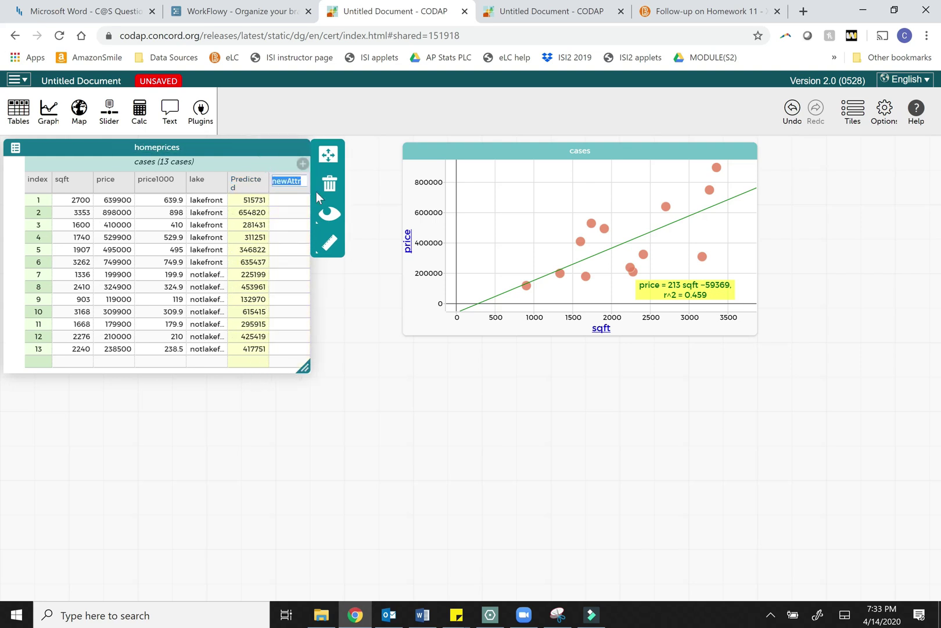
{"action": "type", "text": "Residual"}
{"action": "key", "text": "Return"}
Step: Give Residual the formula price-Predicted, filling values such as 124169 and -305515
{"action": "left_click", "coordinate": [295, 185]}
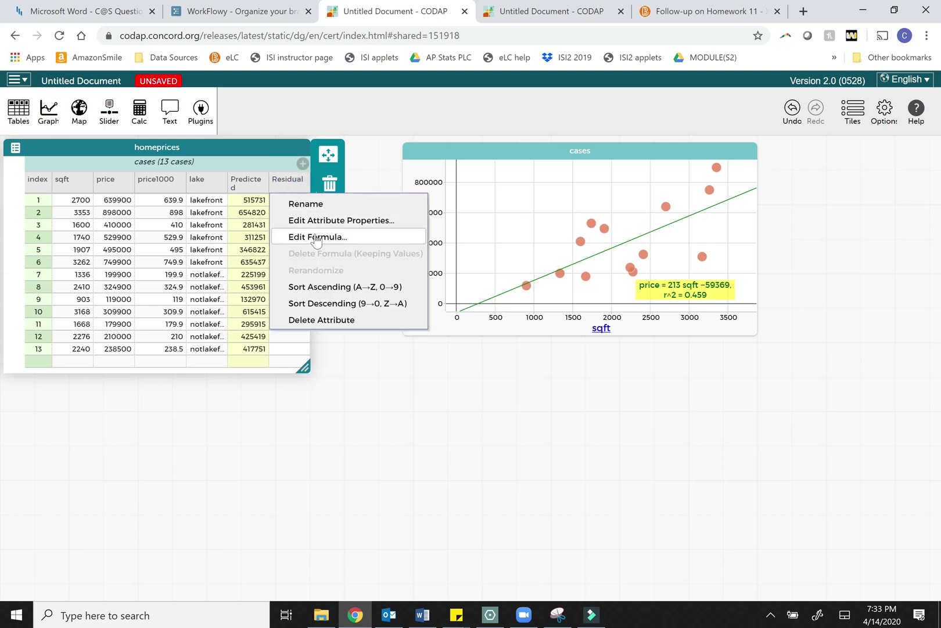
{"action": "left_click", "coordinate": [317, 238]}
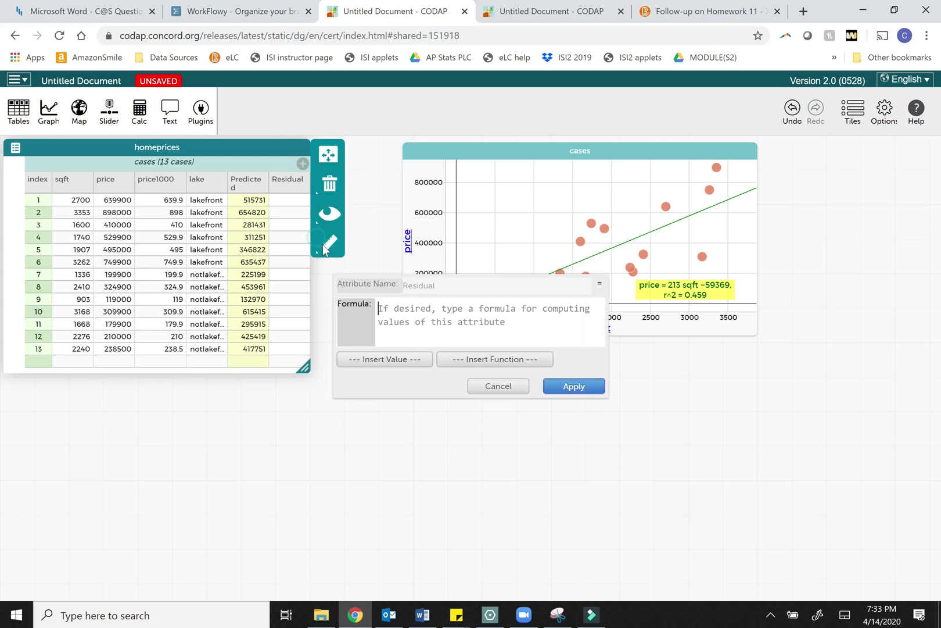
{"action": "left_click", "coordinate": [373, 358]}
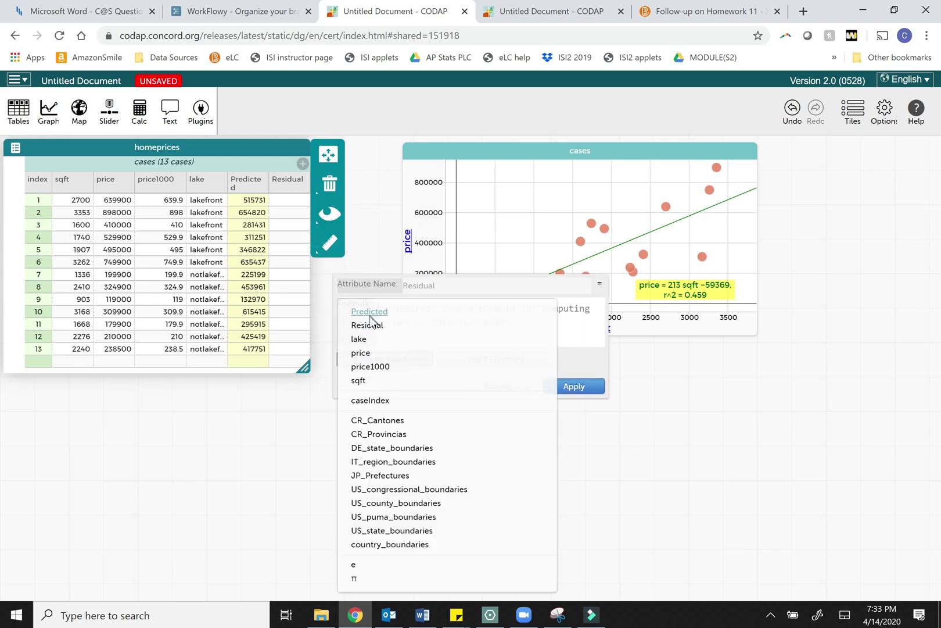
{"action": "left_click", "coordinate": [361, 353]}
{"action": "left_click", "coordinate": [419, 357]}
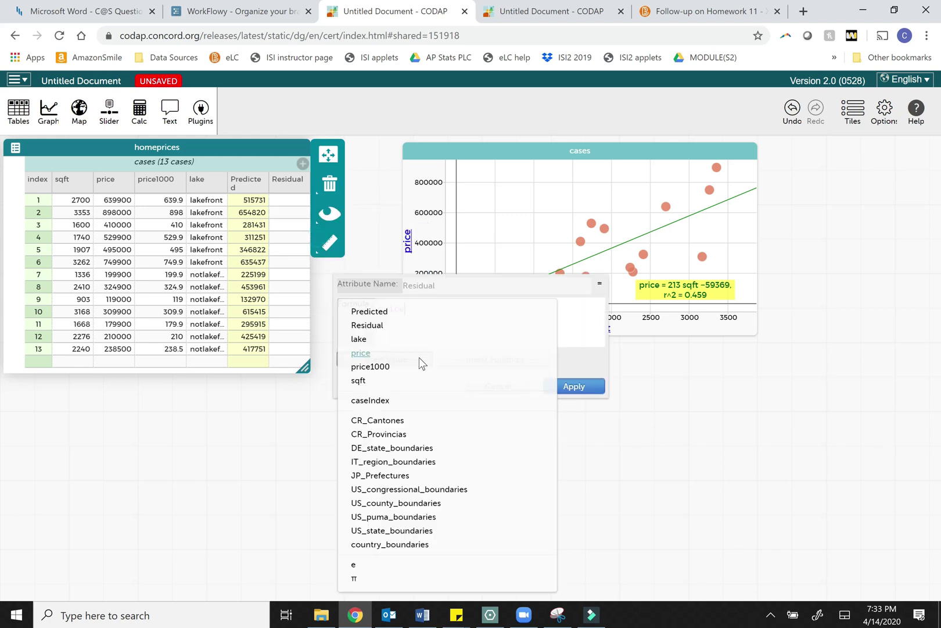
{"action": "left_click", "coordinate": [389, 311]}
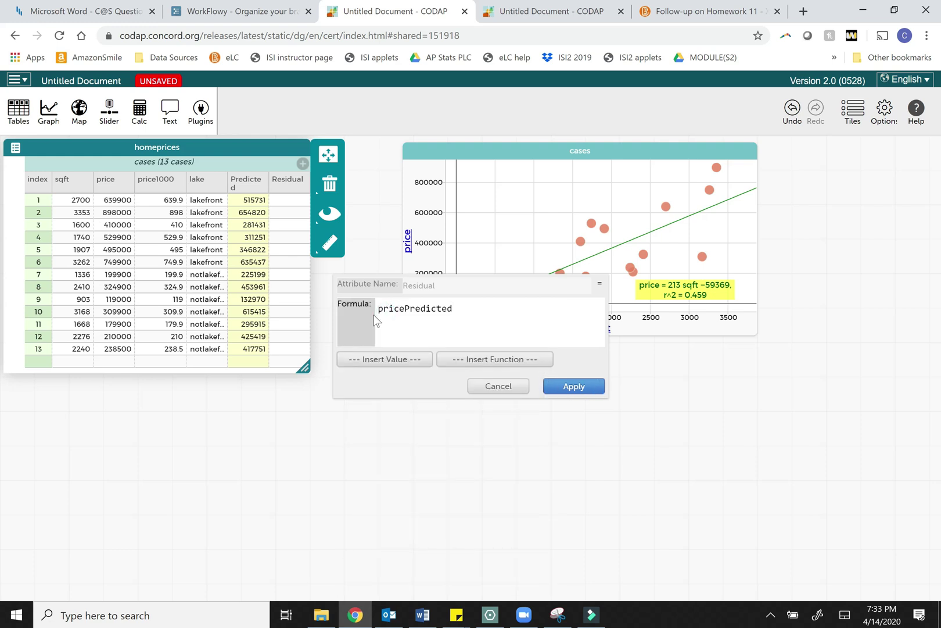
{"action": "left_click", "coordinate": [410, 308]}
{"action": "type", "text": "-"}
{"action": "left_click", "coordinate": [573, 386]}
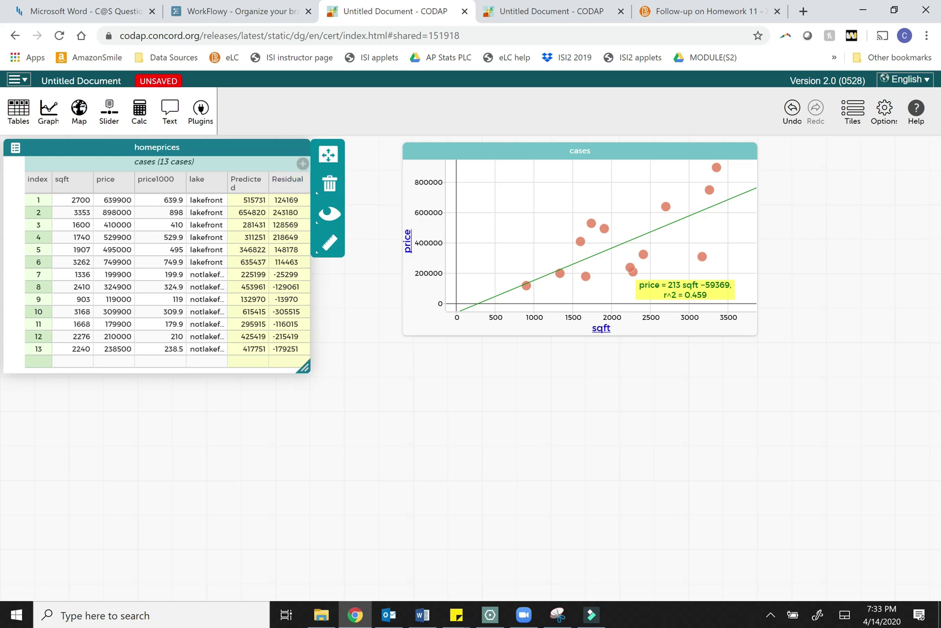
Step: Graph Residual against sqft below the scatterplot, widened to match it
{"action": "left_click", "coordinate": [49, 112]}
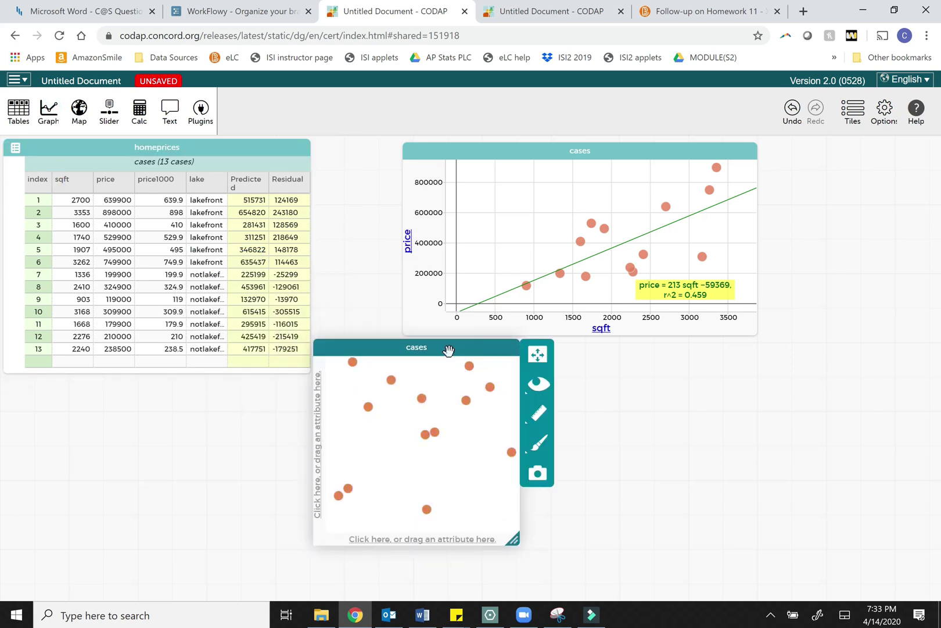
{"action": "left_click_drag", "start_coordinate": [452, 350], "coordinate": [595, 365]}
{"action": "left_click_drag", "start_coordinate": [289, 179], "coordinate": [458, 418]}
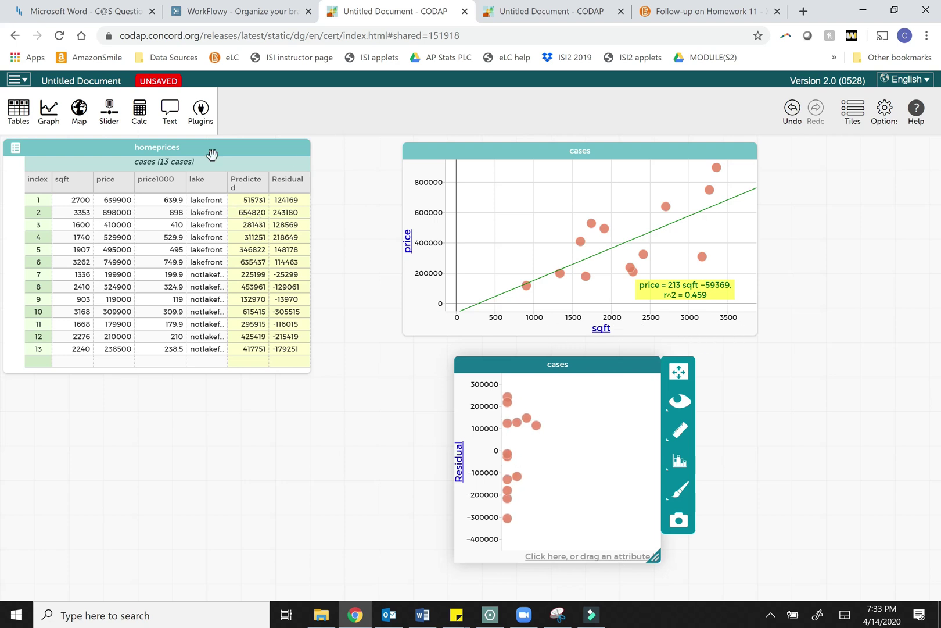
{"action": "left_click_drag", "start_coordinate": [64, 181], "coordinate": [559, 558]}
{"action": "left_click_drag", "start_coordinate": [656, 556], "coordinate": [806, 556]}
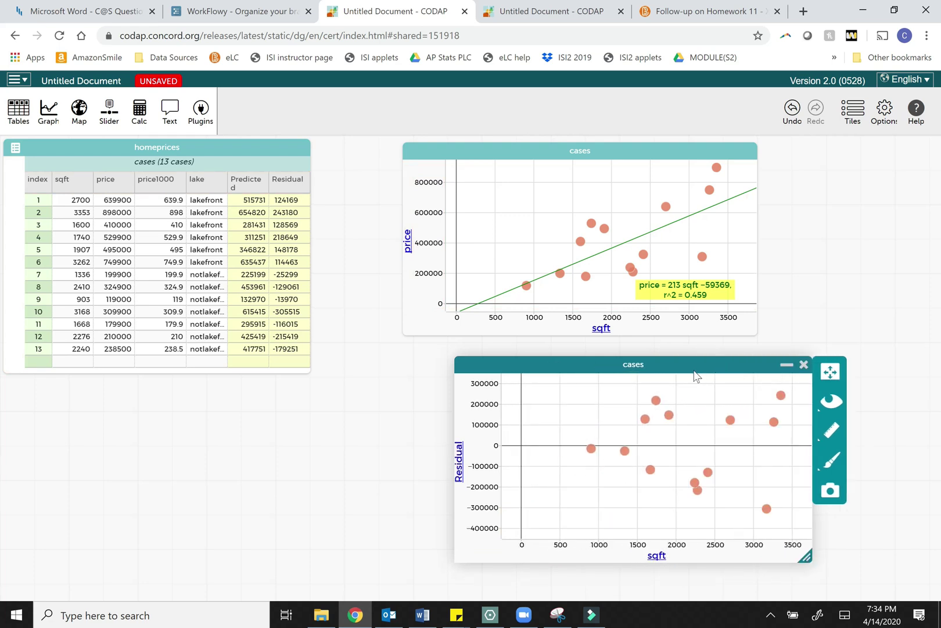
{"action": "left_click_drag", "start_coordinate": [695, 370], "coordinate": [639, 370]}
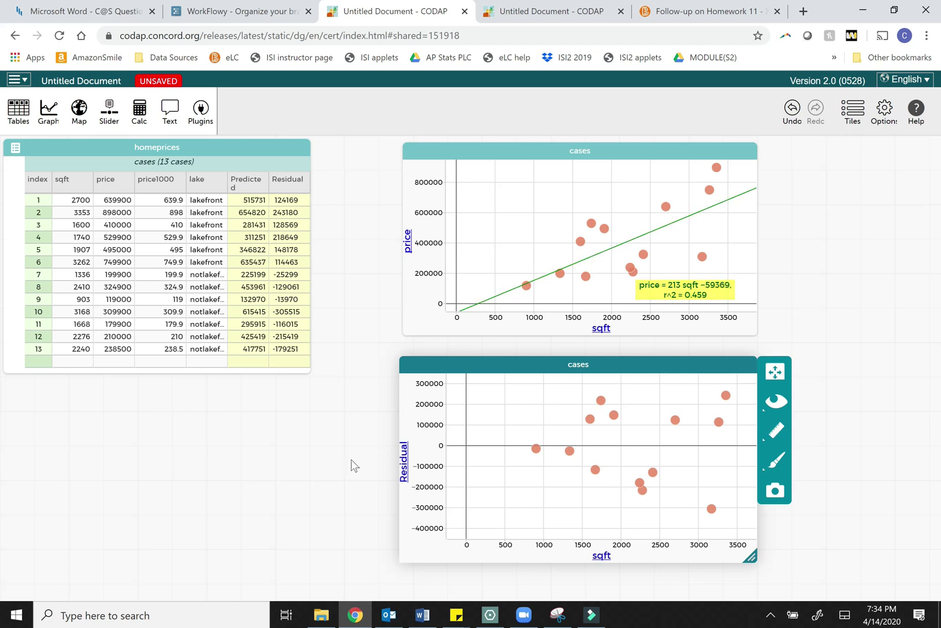
{"action": "left_click", "coordinate": [727, 397]}
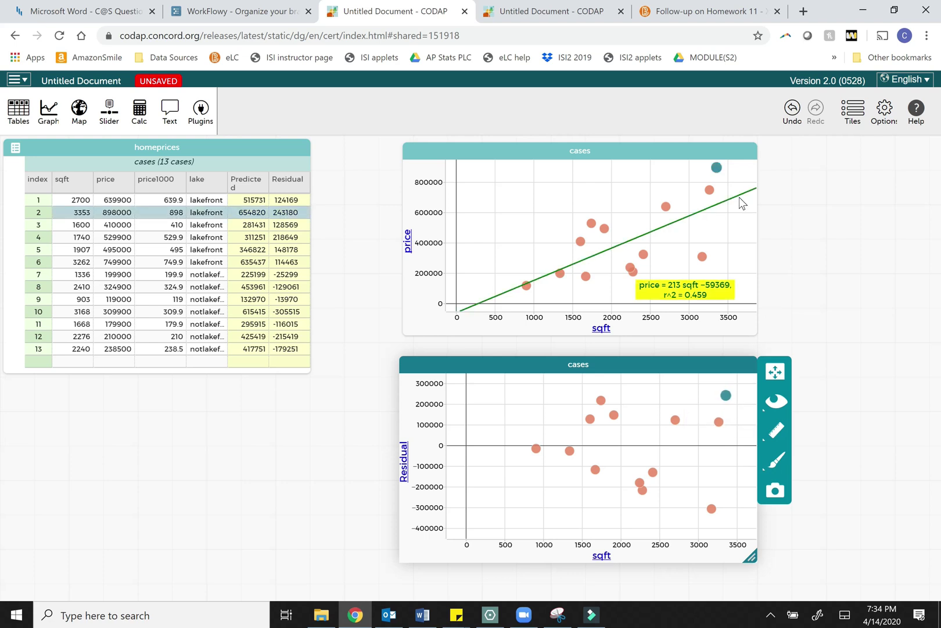
{"action": "mouse_move", "coordinate": [715, 169]}
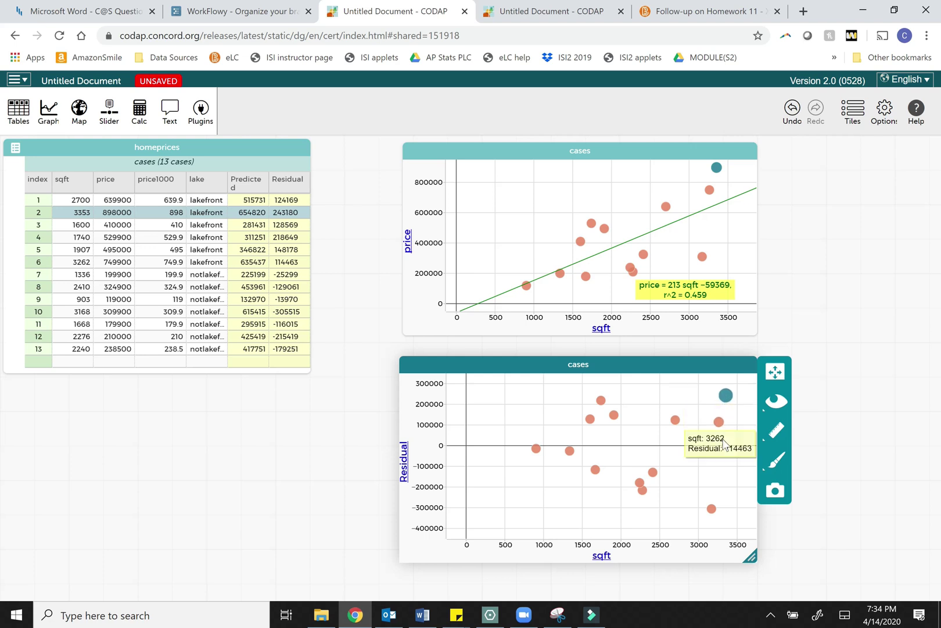
{"action": "left_click", "coordinate": [586, 276]}
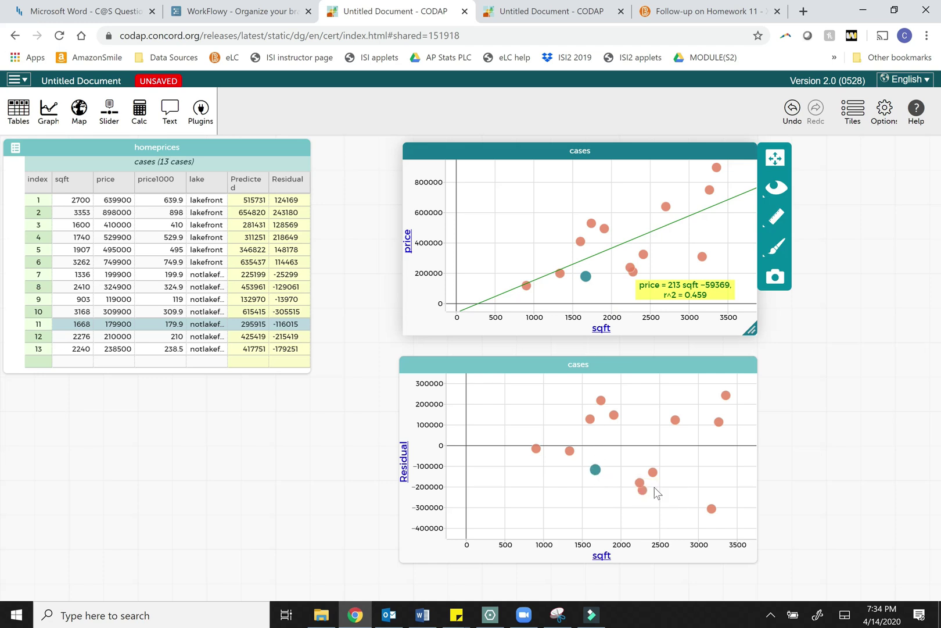
{"action": "left_click", "coordinate": [831, 481]}
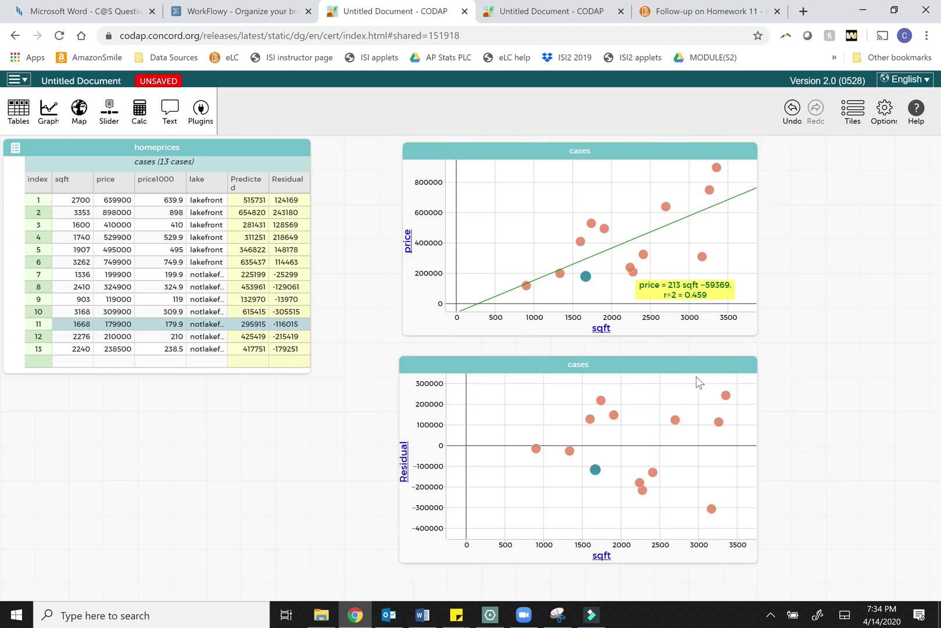
{"action": "left_click", "coordinate": [37, 185]}
{"action": "left_click", "coordinate": [470, 405]}
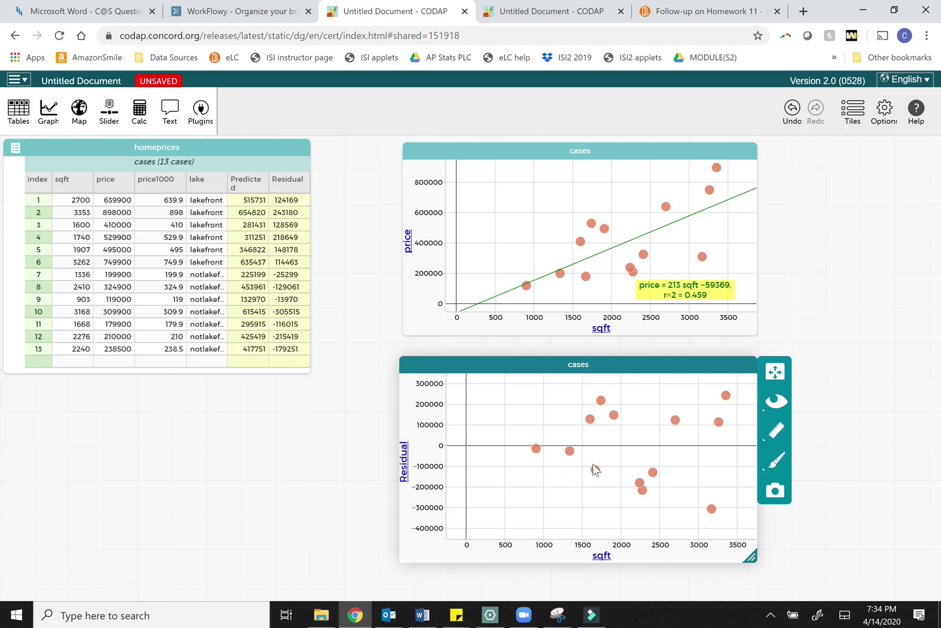
Step: In the broadway-shows document, graph Gross ($M) against Season
{"action": "mouse_move", "coordinate": [597, 474]}
{"action": "key", "text": "ctrl+Tab"}
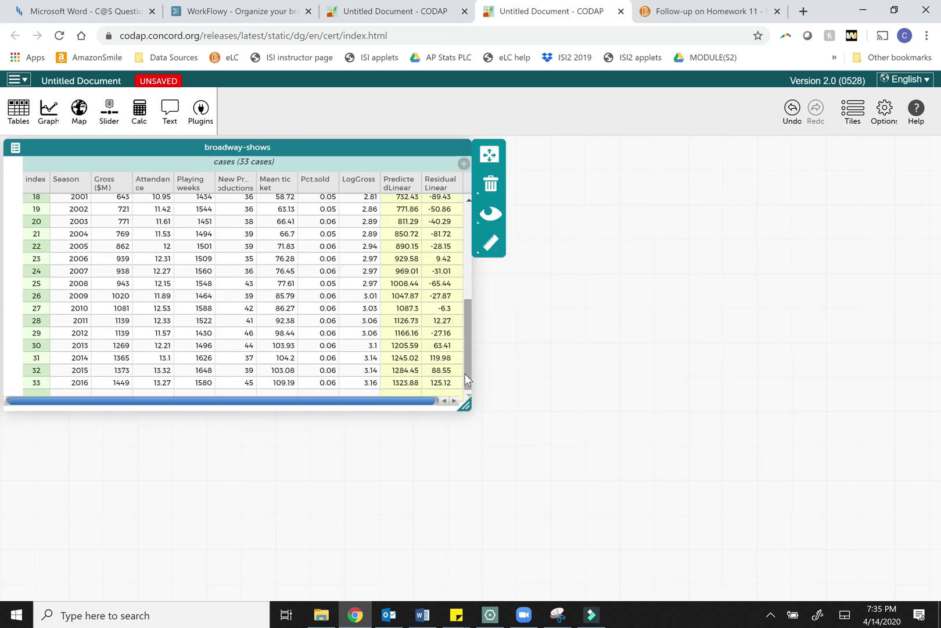
{"action": "scroll", "coordinate": [134, 278], "scroll_direction": "up", "scroll_amount": 5}
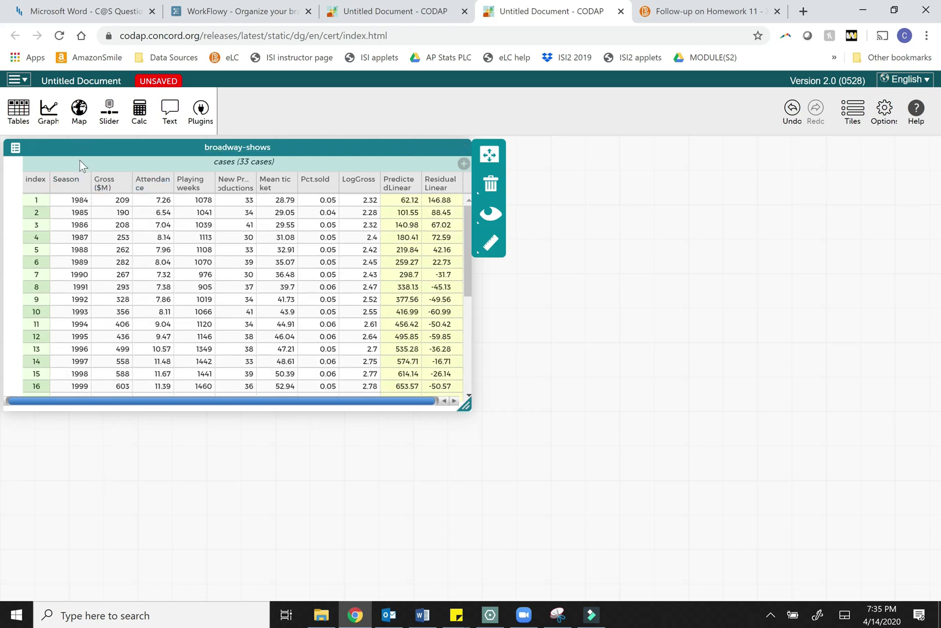
{"action": "left_click", "coordinate": [53, 113]}
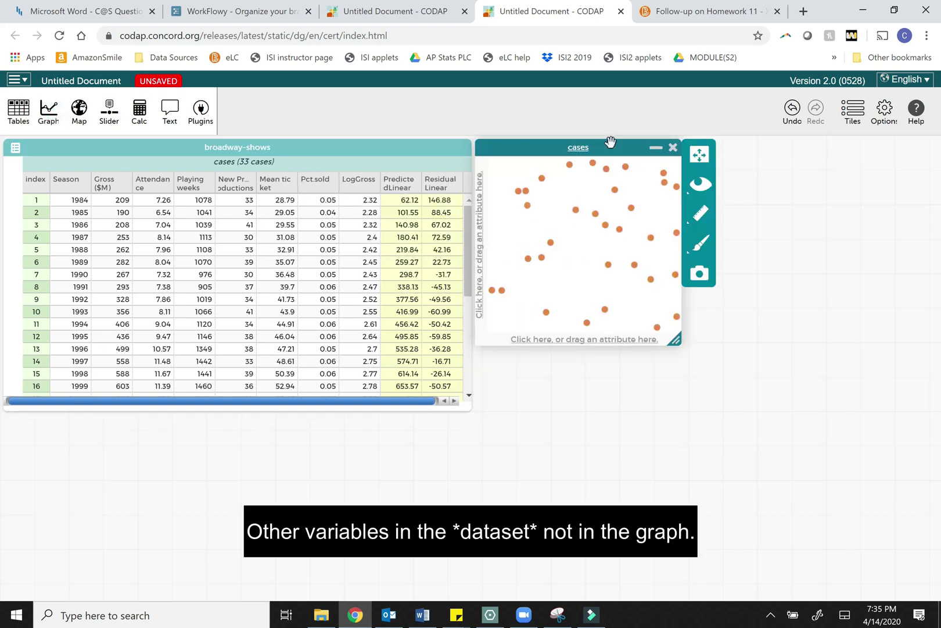
{"action": "left_click_drag", "start_coordinate": [610, 141], "coordinate": [664, 149]}
{"action": "left_click_drag", "start_coordinate": [104, 183], "coordinate": [533, 251]}
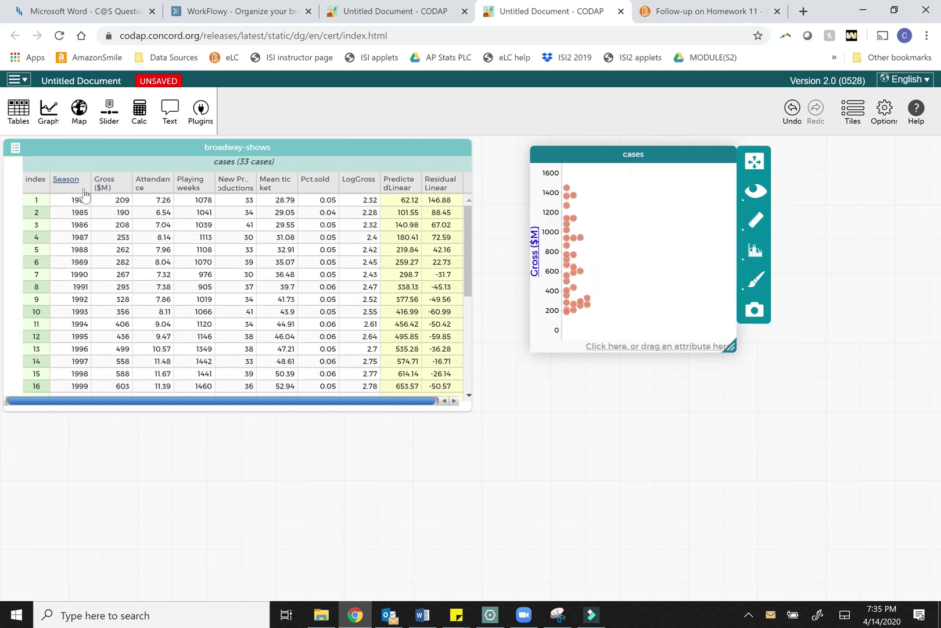
{"action": "left_click_drag", "start_coordinate": [68, 180], "coordinate": [657, 349]}
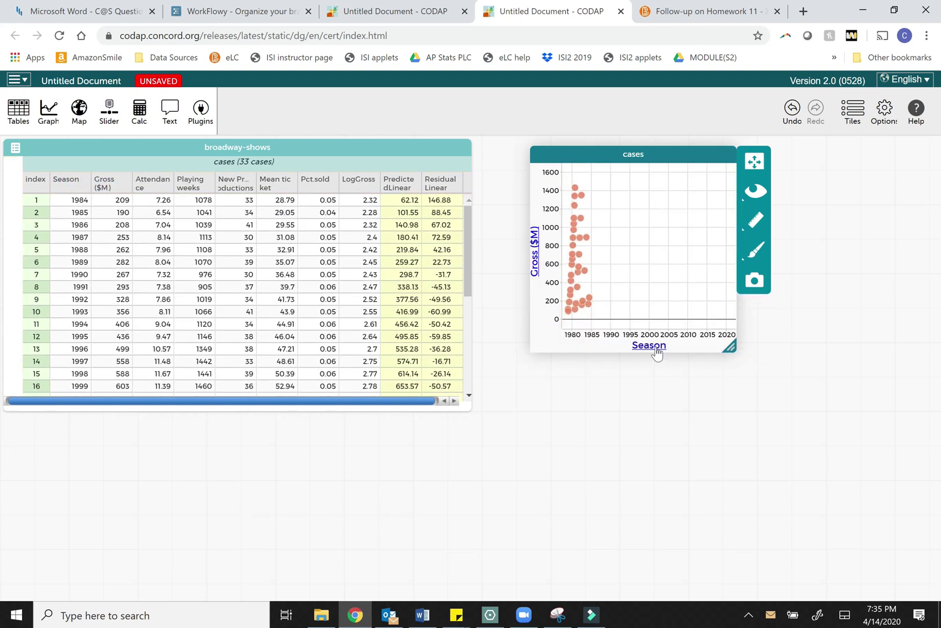
Step: Add a least-squares line (r² = 0.973), enlarging the graph and clearing the equation label off the data
{"action": "left_click", "coordinate": [755, 221]}
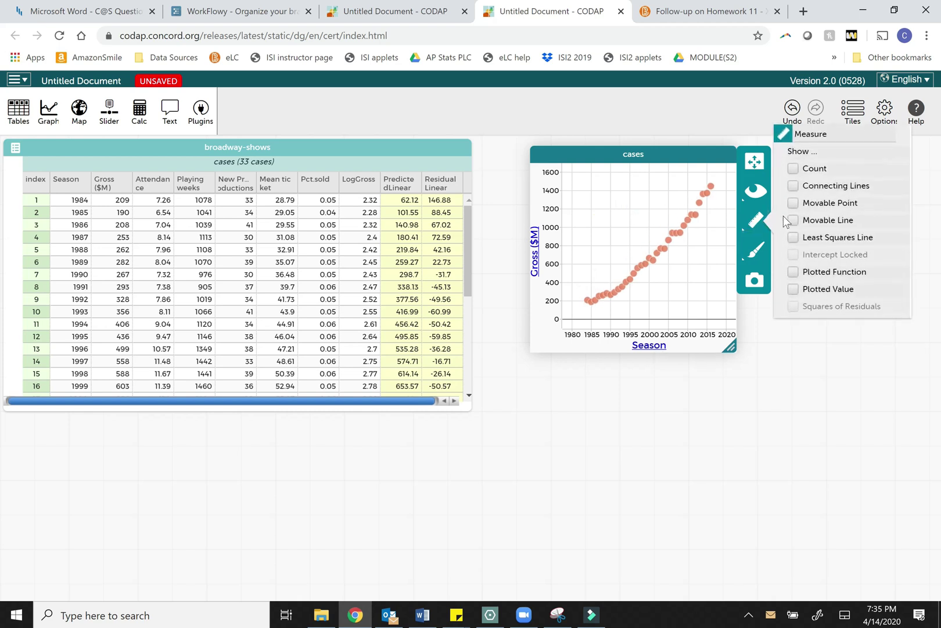
{"action": "left_click", "coordinate": [793, 237]}
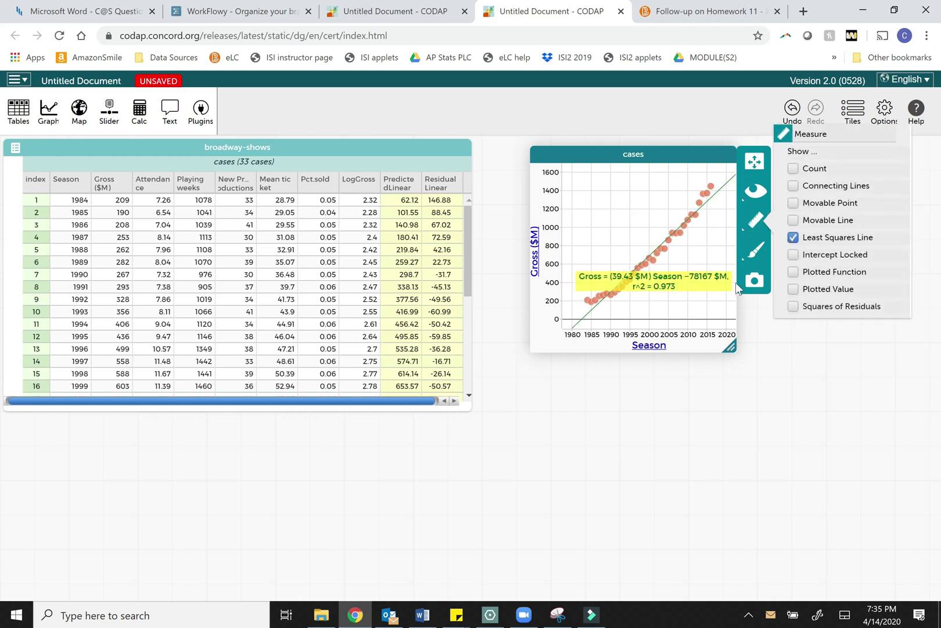
{"action": "left_click_drag", "start_coordinate": [731, 347], "coordinate": [883, 390]}
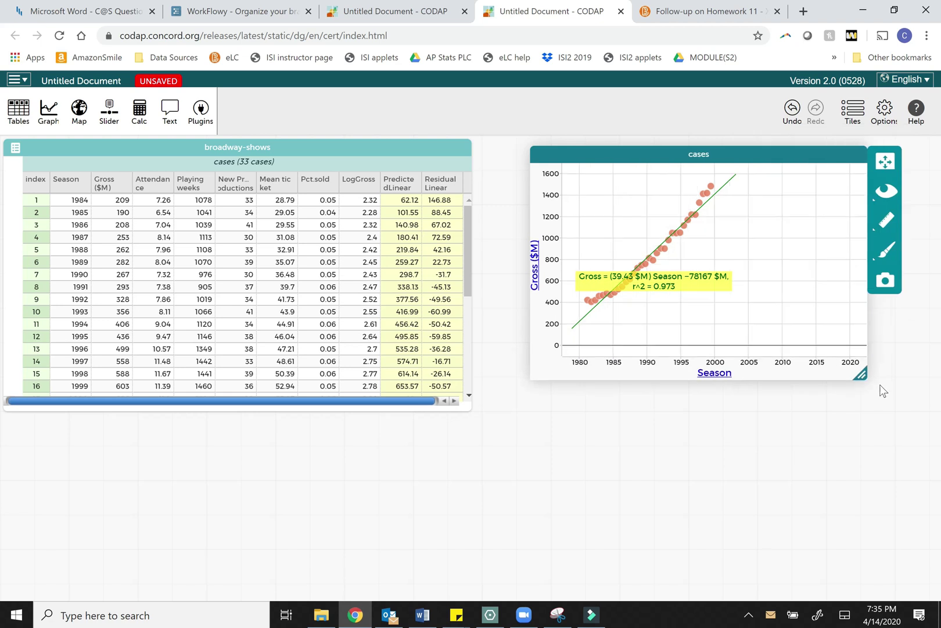
{"action": "left_click_drag", "start_coordinate": [772, 305], "coordinate": [819, 329]}
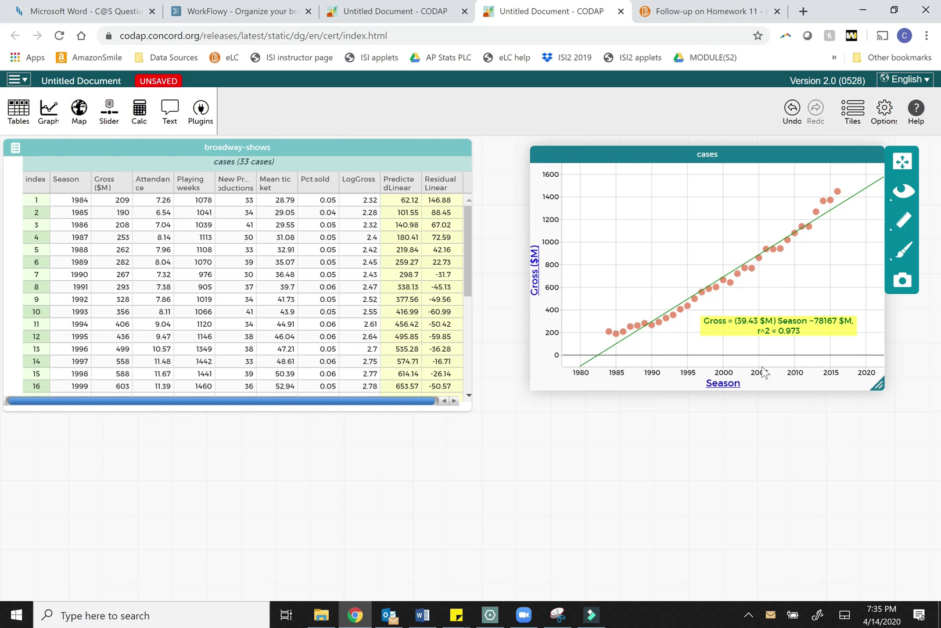
Step: Graph ResidualLinear against Season below the Gross graph, revealing a U-shaped residual pattern
{"action": "left_click", "coordinate": [44, 114]}
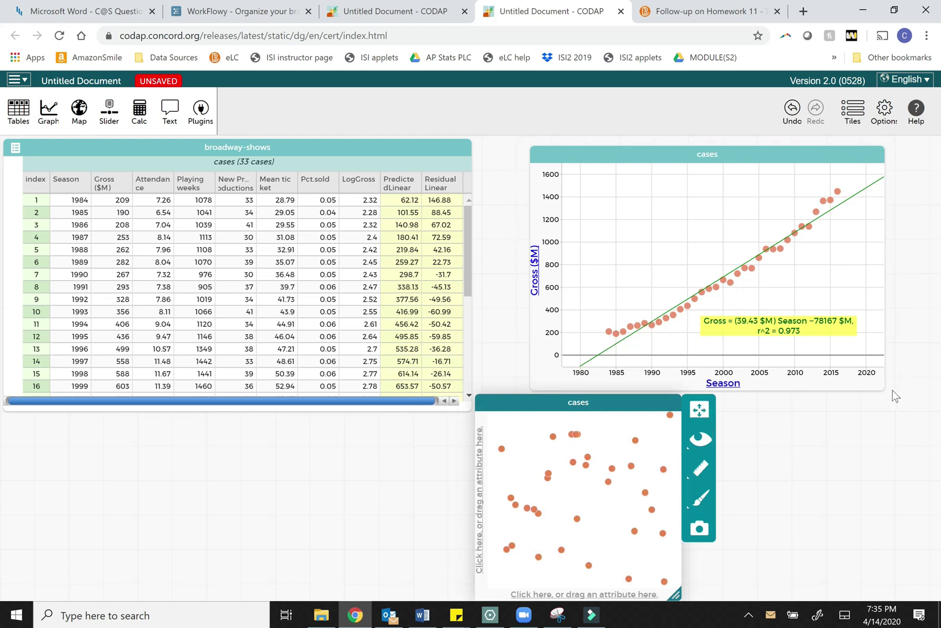
{"action": "left_click", "coordinate": [705, 407]}
{"action": "left_click_drag", "start_coordinate": [437, 184], "coordinate": [543, 407]}
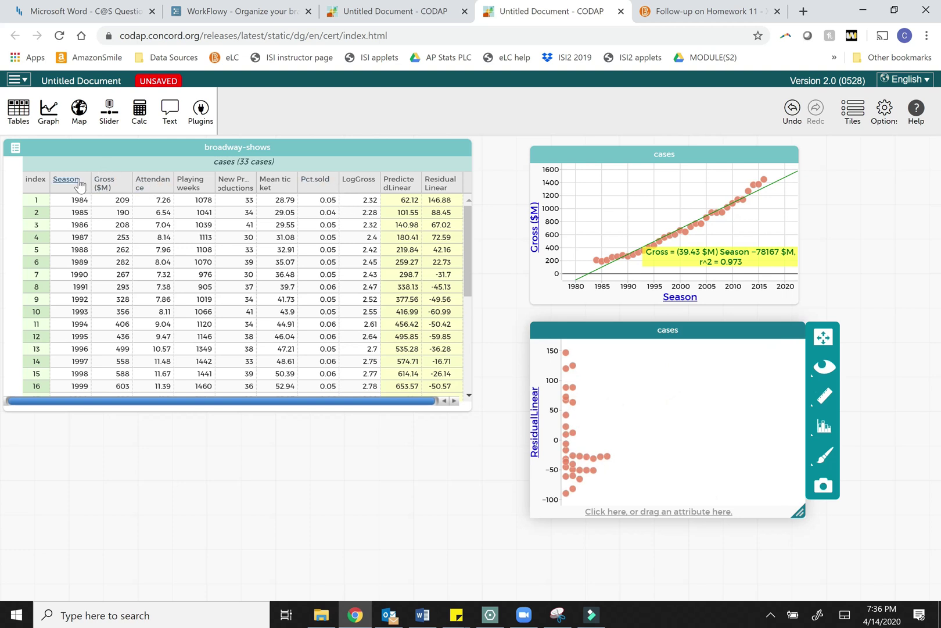
{"action": "left_click_drag", "start_coordinate": [66, 181], "coordinate": [616, 512]}
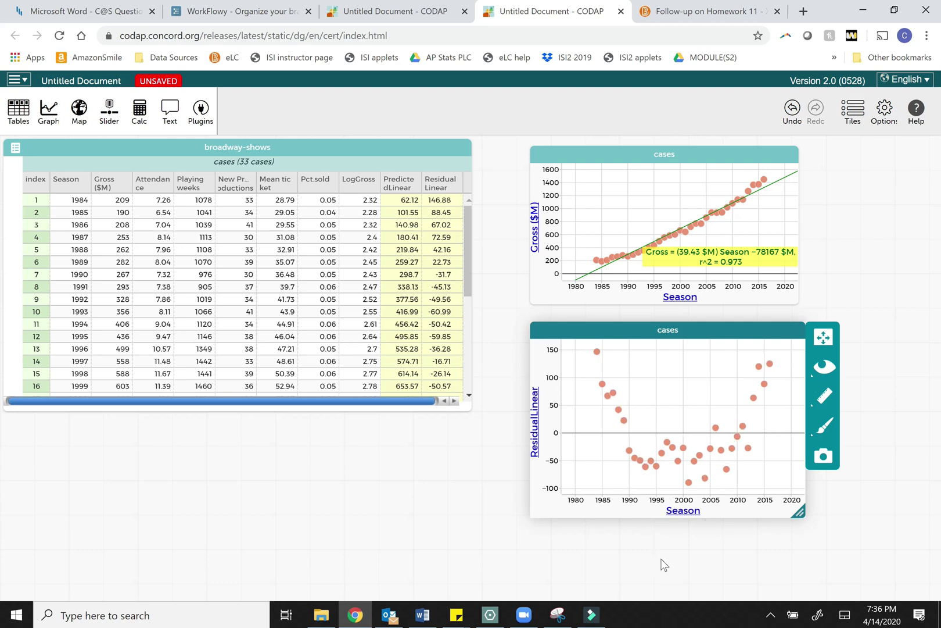
{"action": "mouse_move", "coordinate": [653, 464]}
{"action": "mouse_move", "coordinate": [687, 232]}
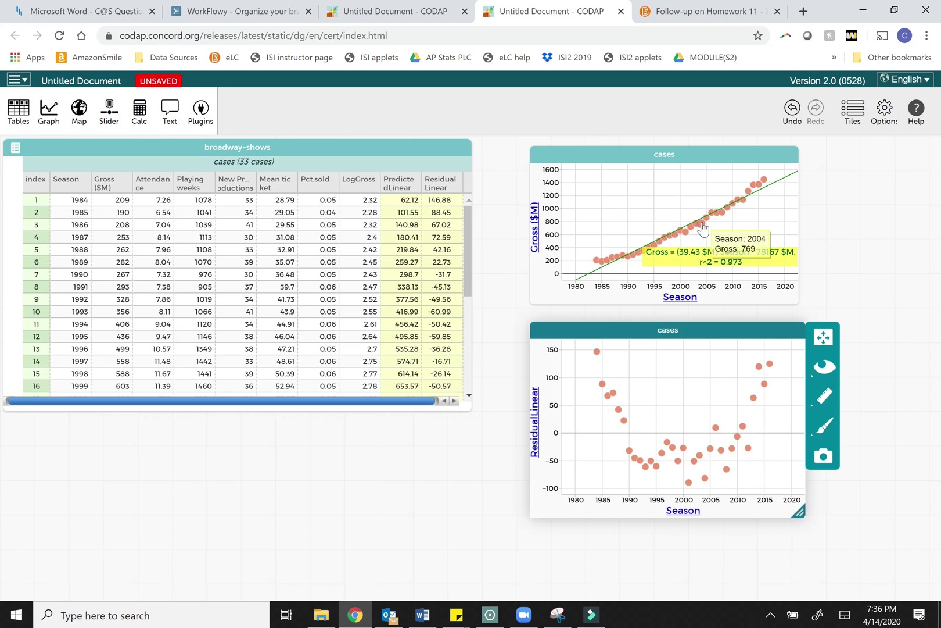